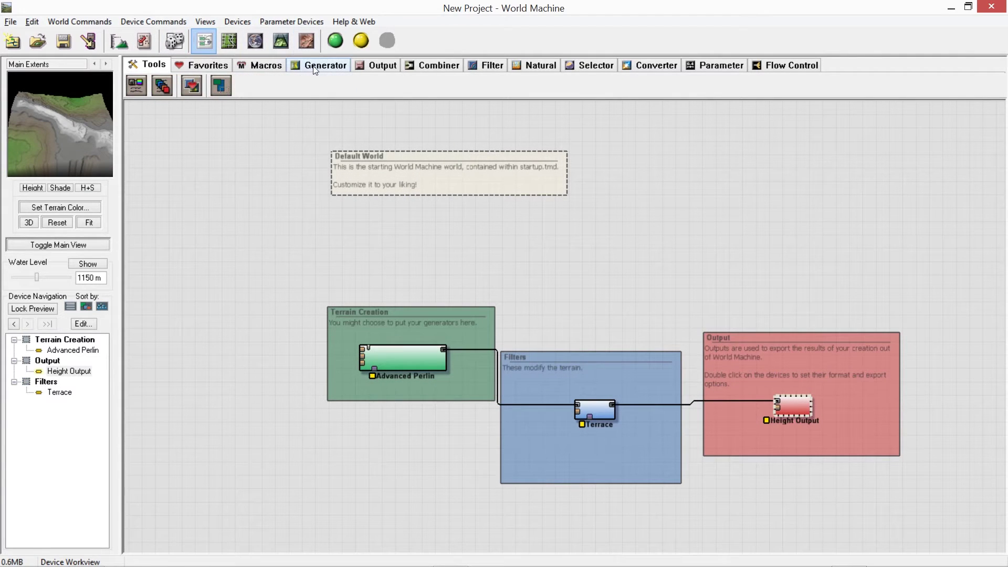
# - Place a Layout Generator from the Generator devices and open Project Settings
pyautogui.click(320, 64)
pyautogui.click(191, 175)
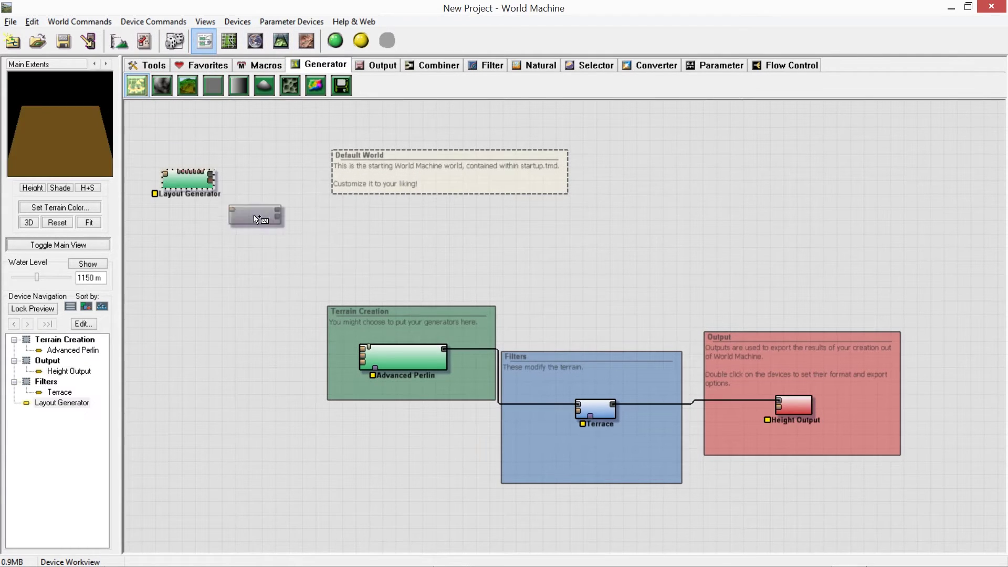
pyautogui.moveTo(481, 269); pyautogui.dragTo(456, 302)
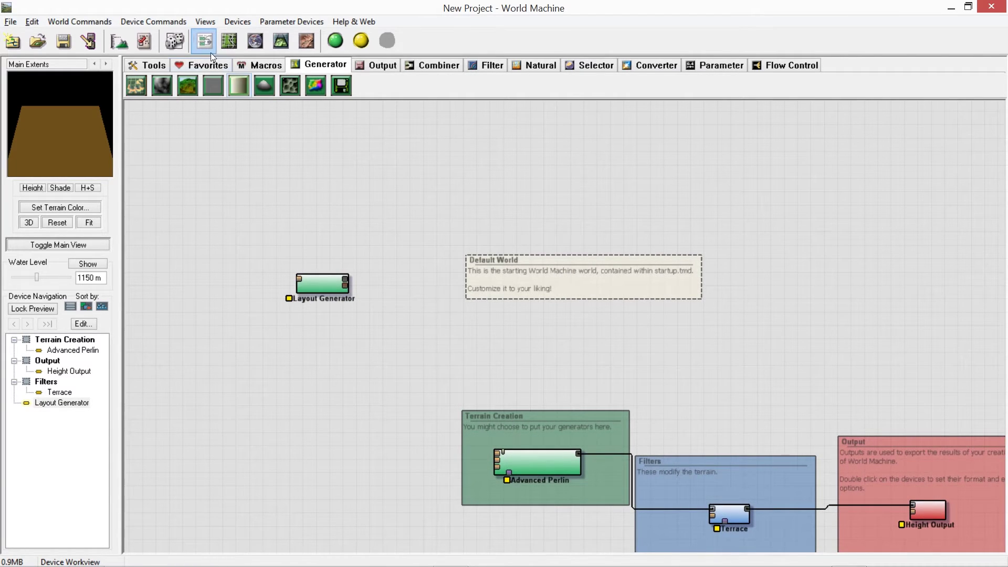
pyautogui.click(116, 45)
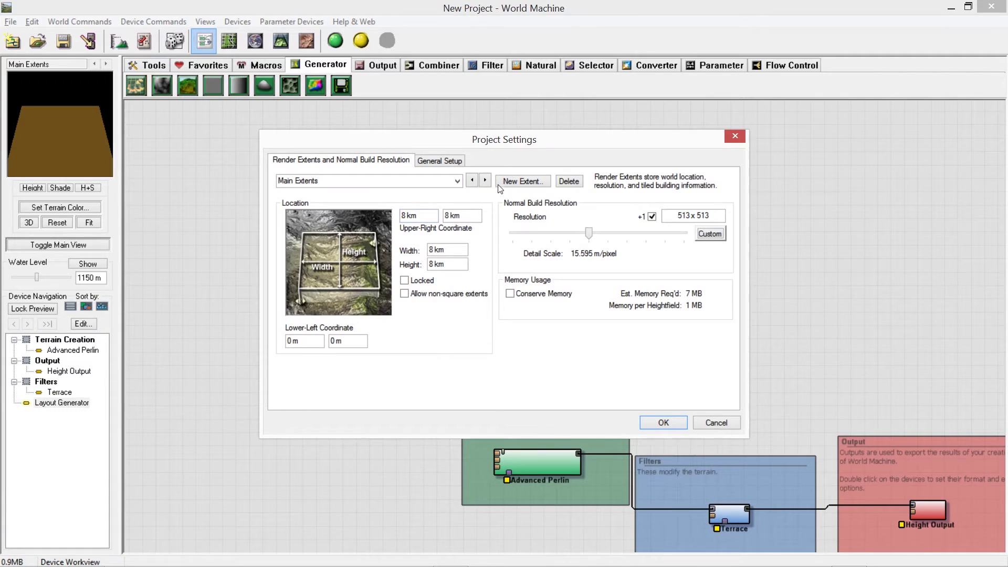
# - Set Maximum Elevation to 255 in General Setup and close the settings
pyautogui.click(443, 167)
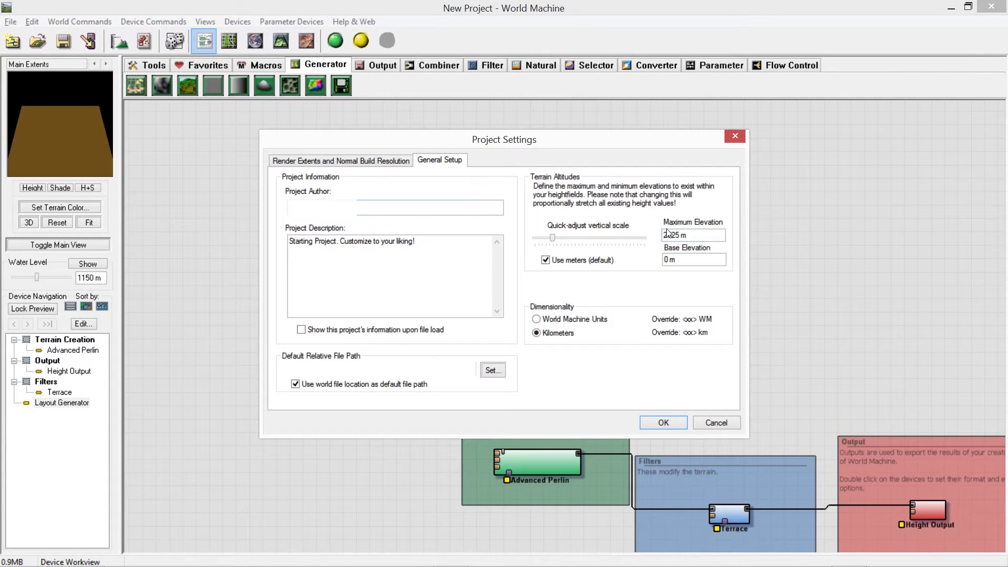
pyautogui.moveTo(672, 235); pyautogui.dragTo(646, 234)
pyautogui.write('255')
pyautogui.click(663, 422)
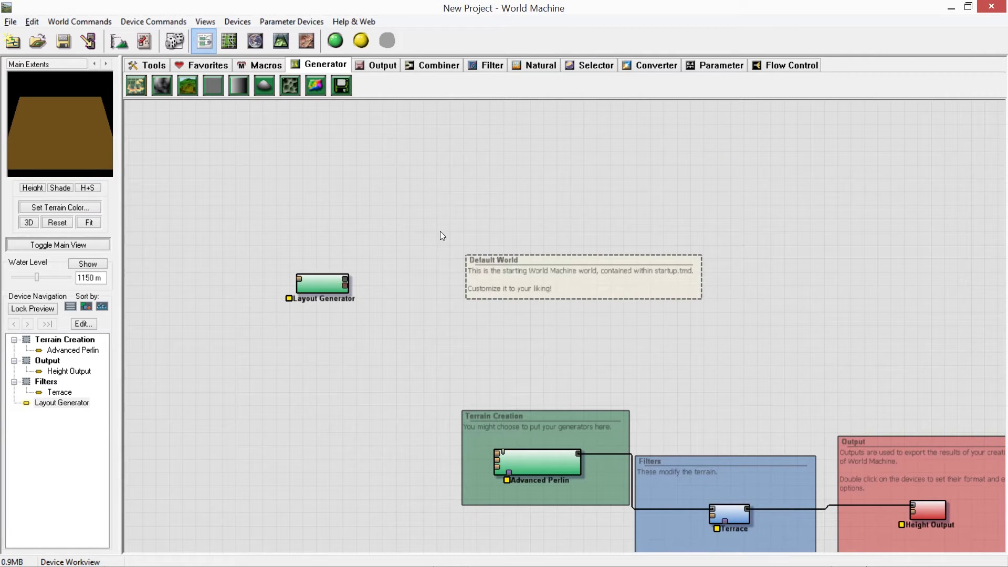
# - Set world width to 4.096 km and build resolution to 512x512, then apply
pyautogui.click(314, 283)
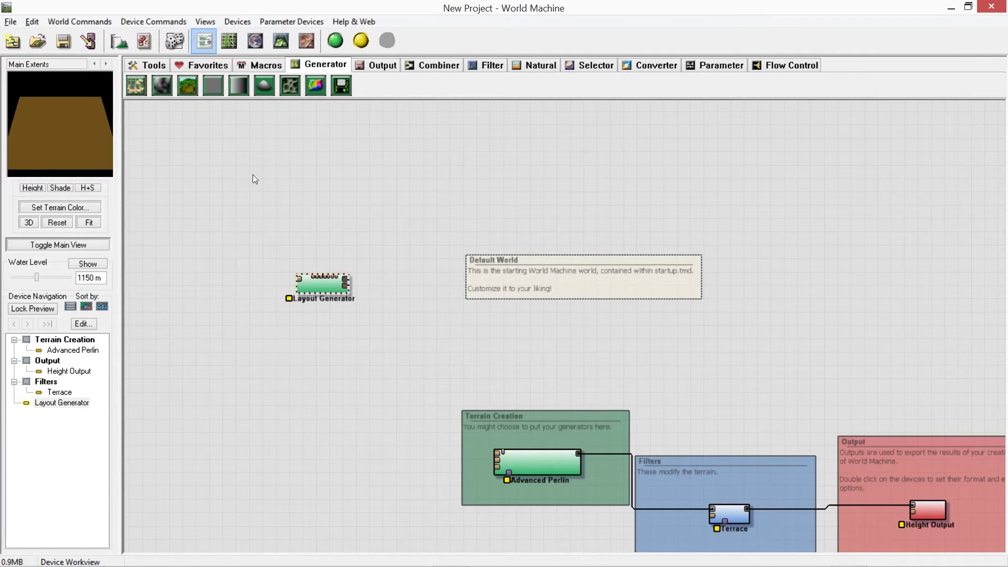
pyautogui.click(119, 42)
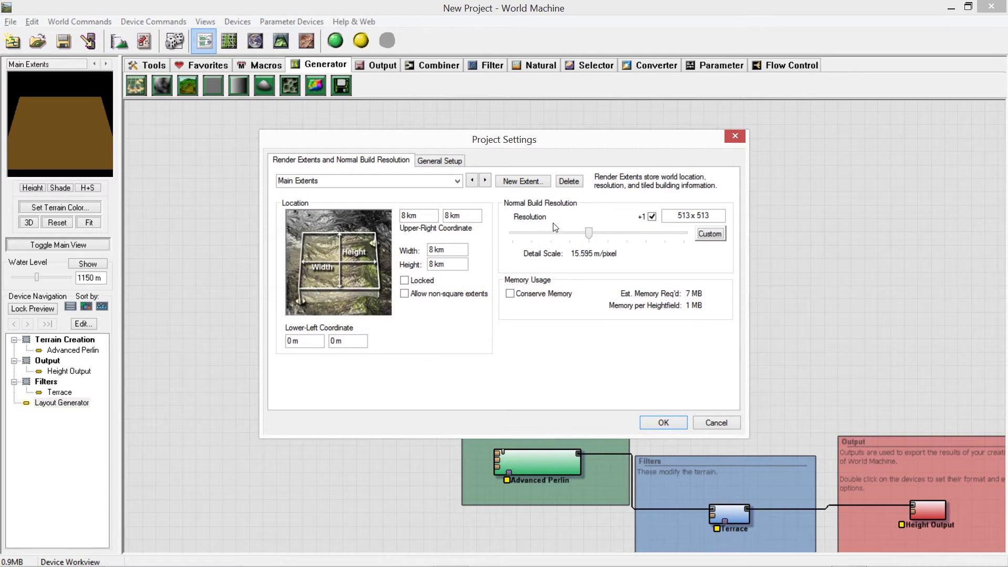
pyautogui.moveTo(442, 247); pyautogui.dragTo(395, 252)
pyautogui.write('4.096 km')
pyautogui.click(453, 265)
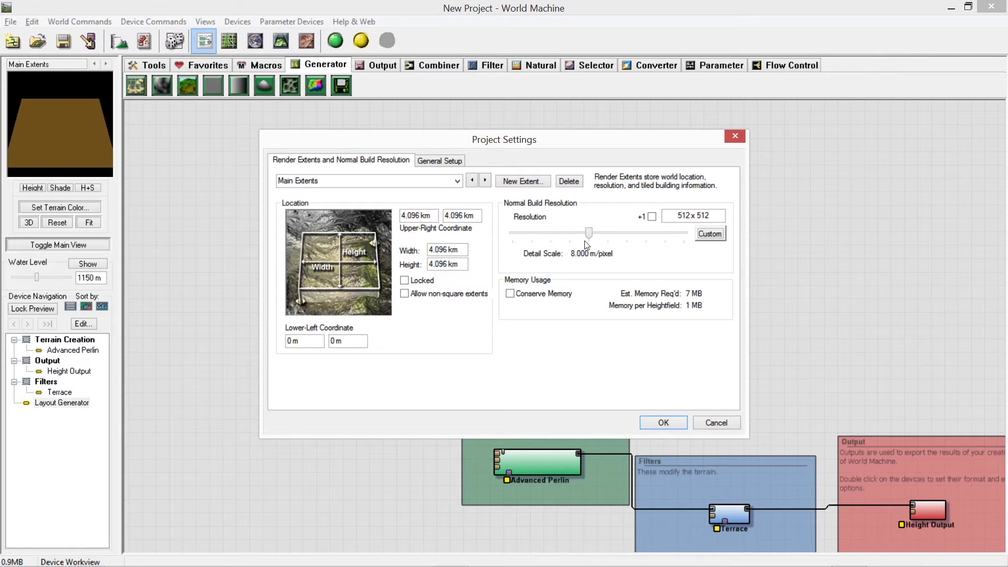
pyautogui.moveTo(590, 235); pyautogui.dragTo(644, 237)
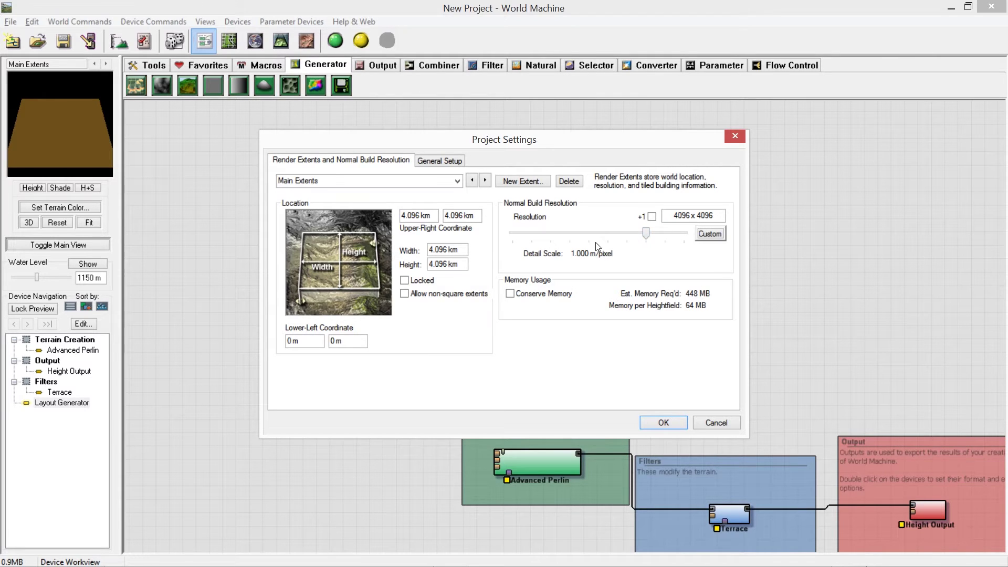
pyautogui.moveTo(649, 236); pyautogui.dragTo(608, 237)
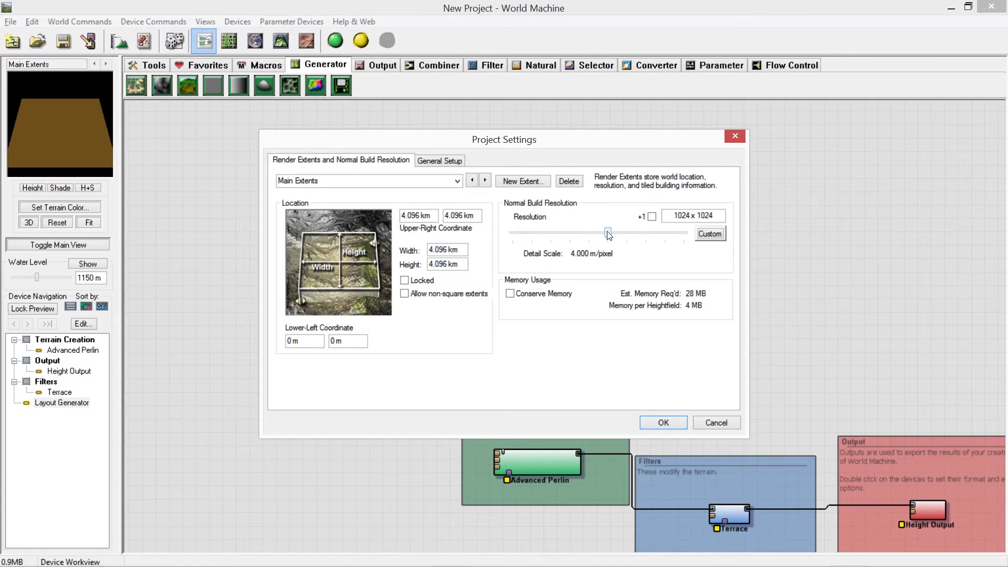
pyautogui.click(664, 421)
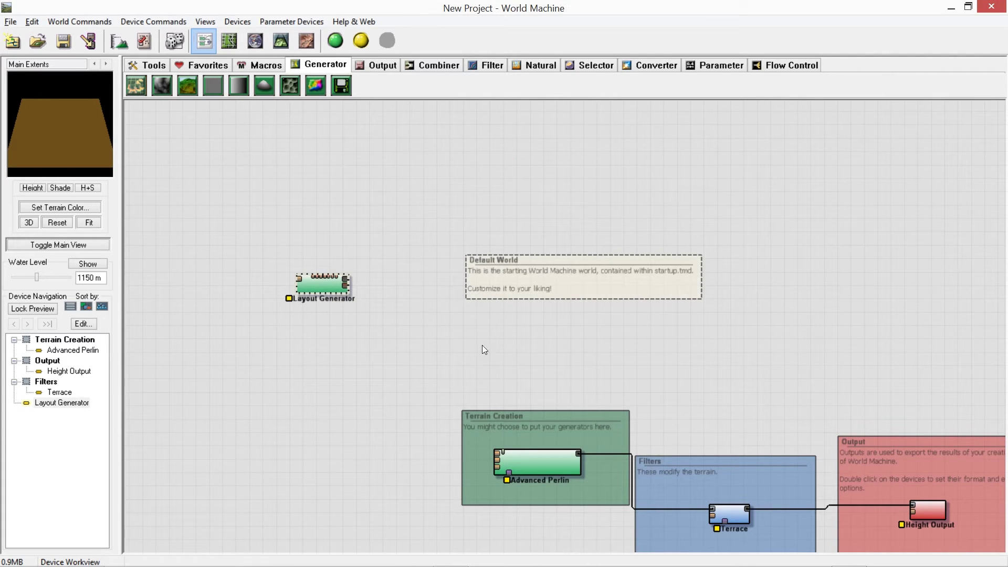
pyautogui.moveTo(399, 285); pyautogui.dragTo(489, 265)
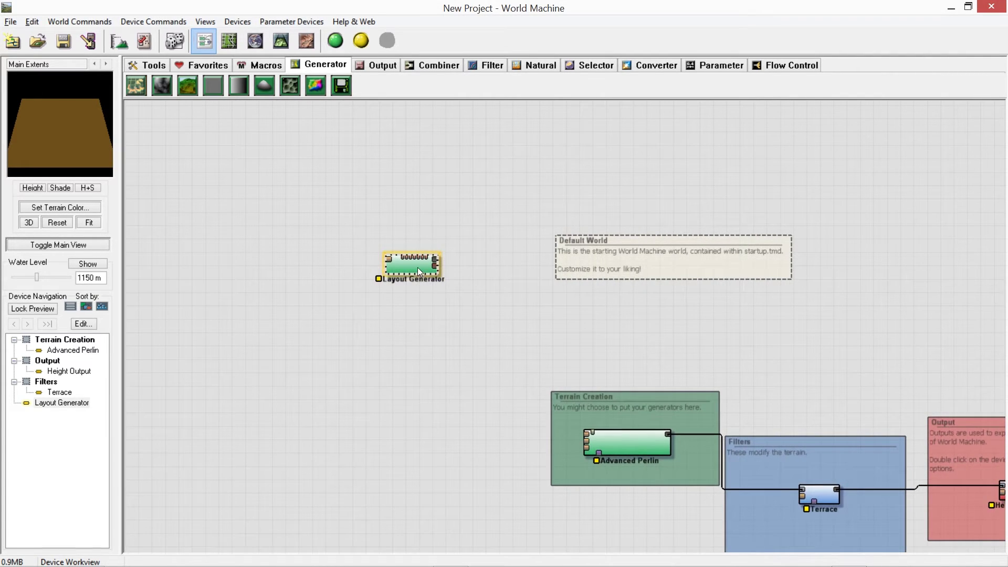
# - Open the Layout Generator editor and draw test box, circle and polygon shapes
pyautogui.doubleClick(418, 269)
pyautogui.moveTo(501, 342); pyautogui.dragTo(521, 354)
pyautogui.scroll(2, 520, 355)
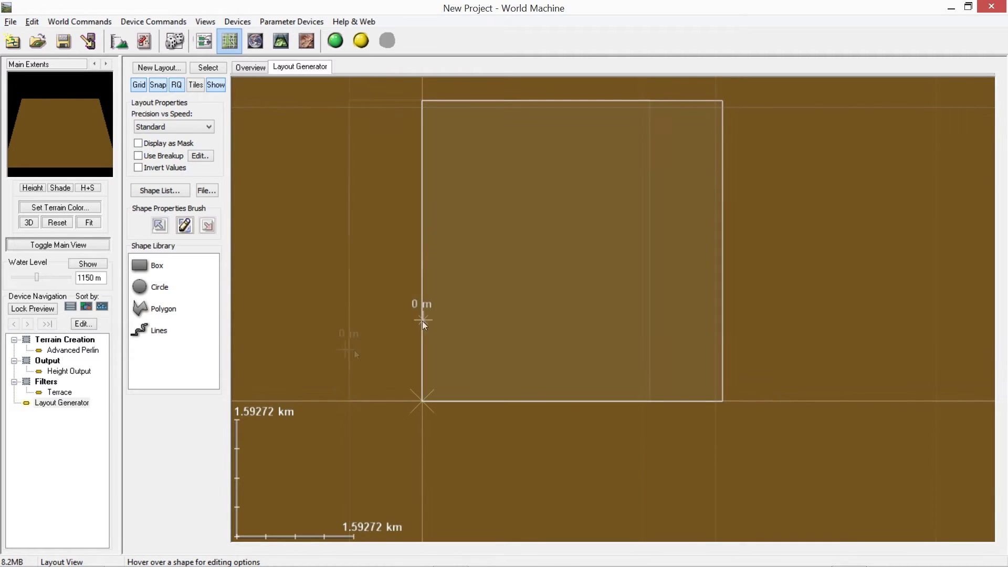
pyautogui.click(162, 273)
pyautogui.moveTo(451, 142); pyautogui.dragTo(516, 203)
pyautogui.click(157, 287)
pyautogui.moveTo(591, 175); pyautogui.dragTo(703, 252)
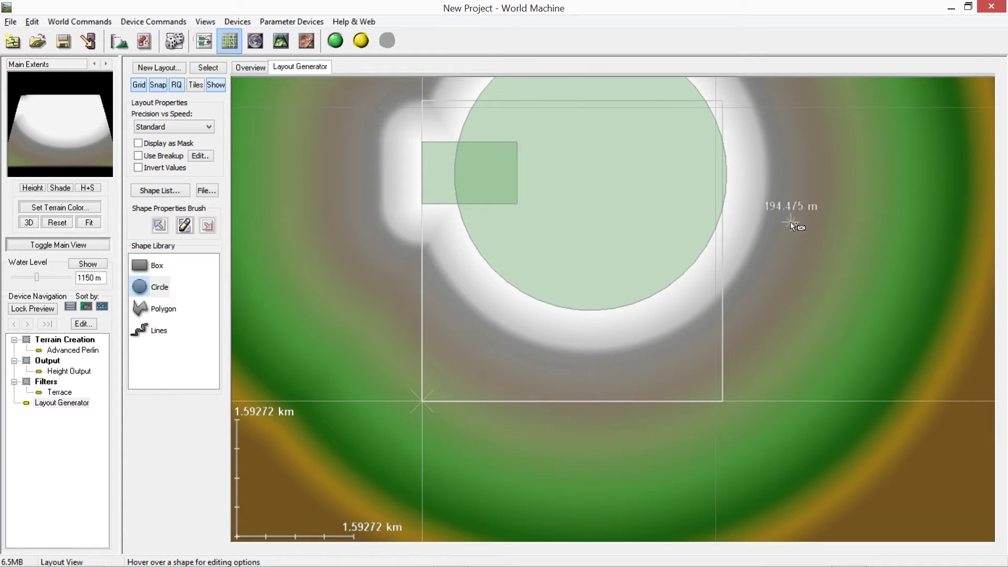
pyautogui.click(181, 309)
pyautogui.click(463, 370)
pyautogui.click(602, 342)
pyautogui.click(521, 466)
pyautogui.doubleClick(422, 465)
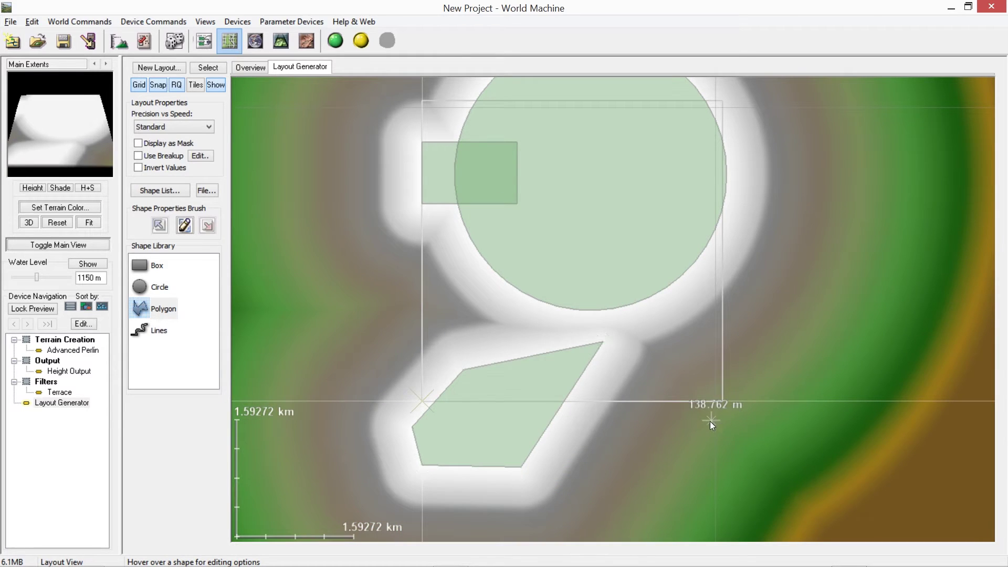
# - Delete the test polygon, circle and box shapes
pyautogui.click(480, 418)
pyautogui.press('Delete')
pyautogui.click(524, 230)
pyautogui.press('Delete')
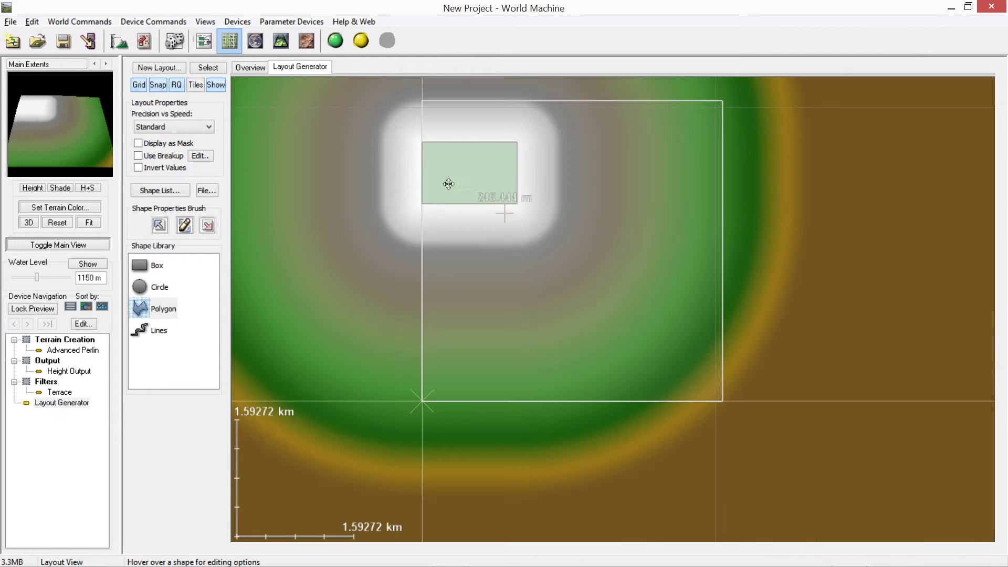
pyautogui.press('Delete')
# - Draw a three-point bent line shape from lower left to the top edge
pyautogui.click(157, 330)
pyautogui.click(479, 355)
pyautogui.click(607, 265)
pyautogui.doubleClick(702, 107)
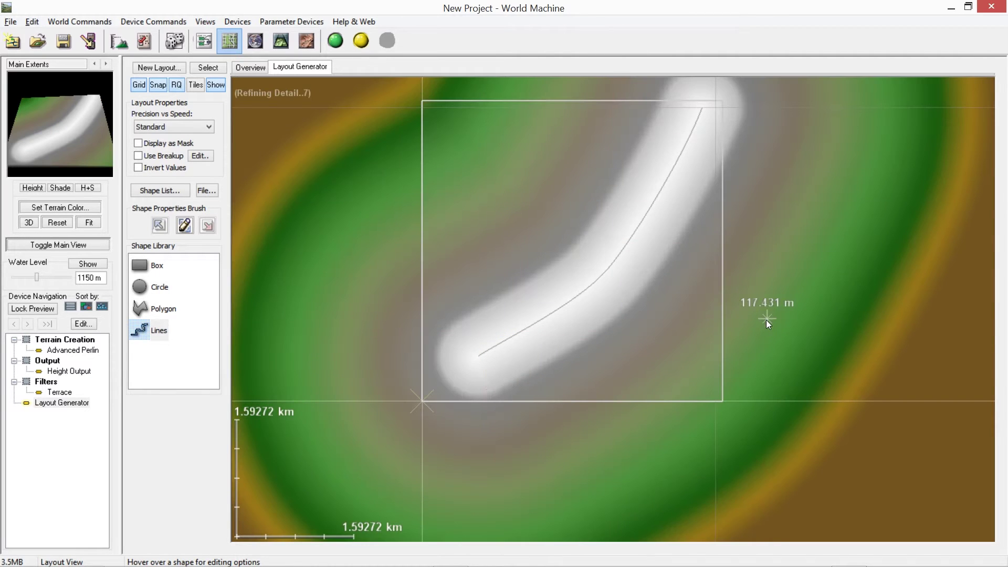
pyautogui.click(182, 125)
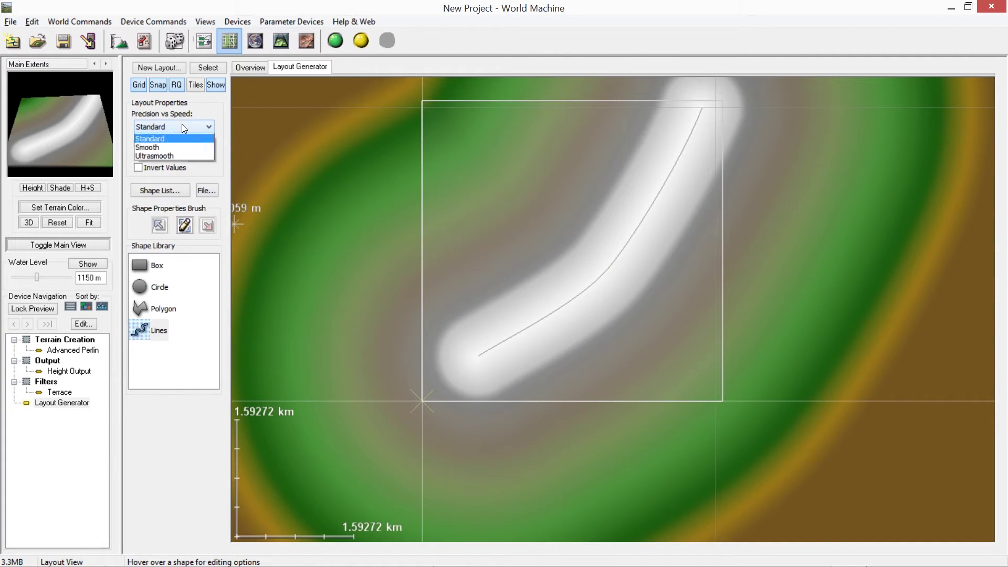
# - Switch the layout's precision from Standard to Smooth
pyautogui.click(152, 127)
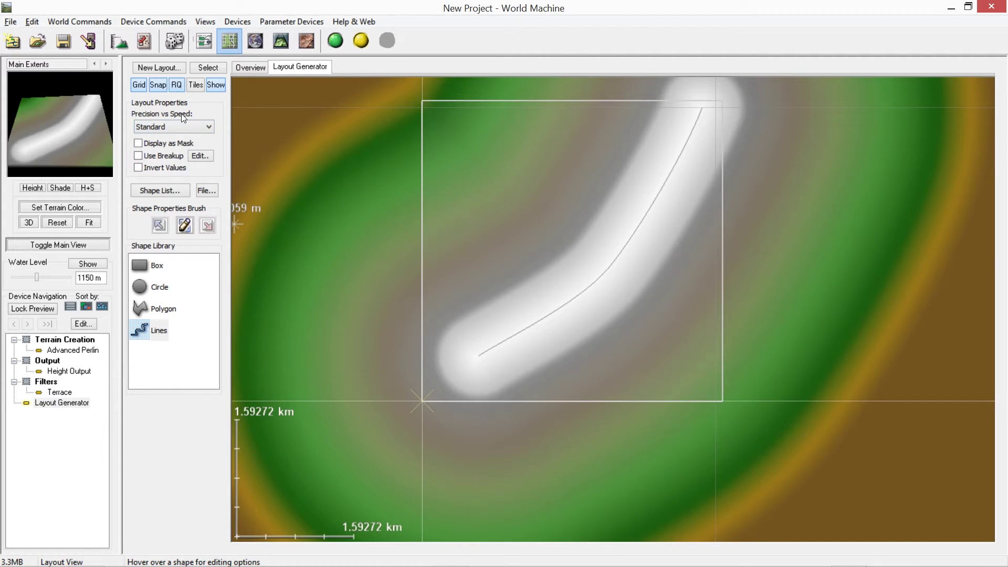
pyautogui.click(151, 129)
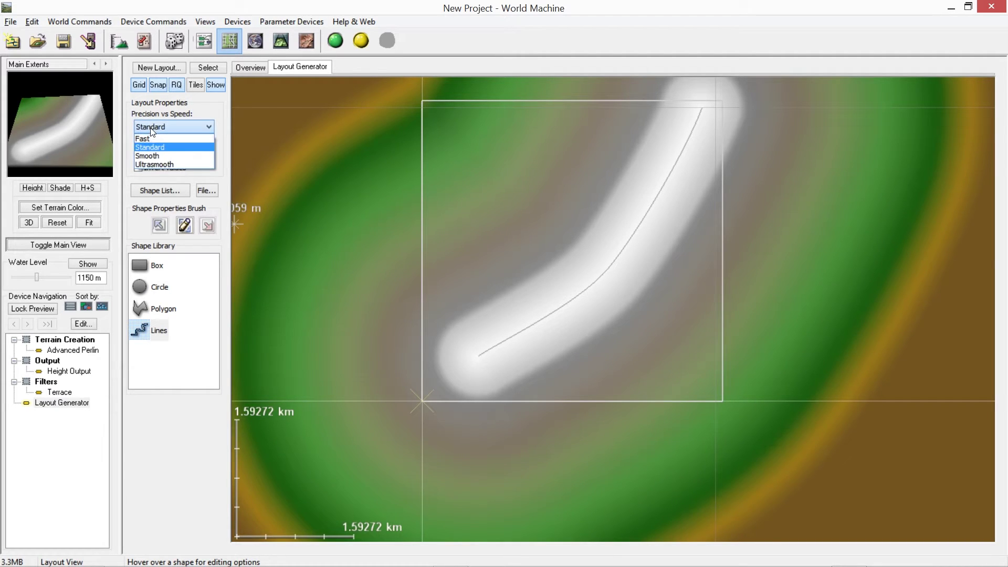
pyautogui.click(186, 156)
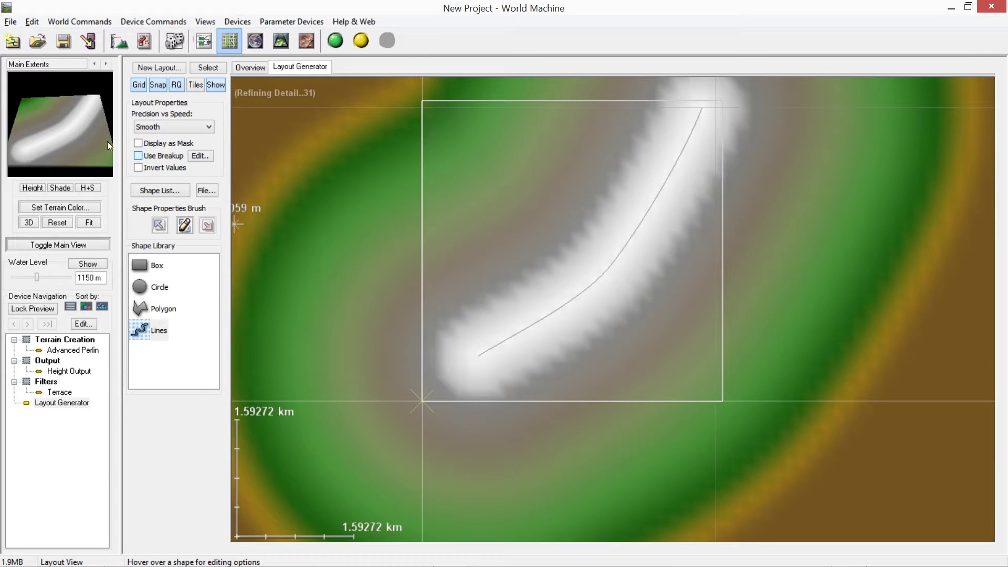
# - Enable Use Breakup and set the fractal Breakup Scale to 0 m
pyautogui.click(138, 156)
pyautogui.scroll(-1, 254, 208)
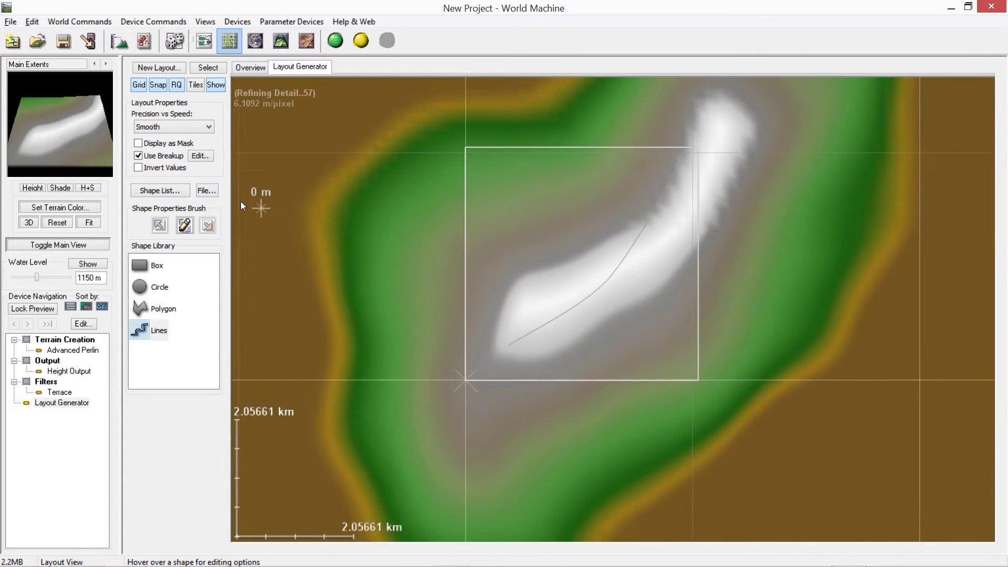
pyautogui.scroll(-1, 254, 208)
pyautogui.click(200, 155)
pyautogui.moveTo(507, 295); pyautogui.dragTo(412, 296)
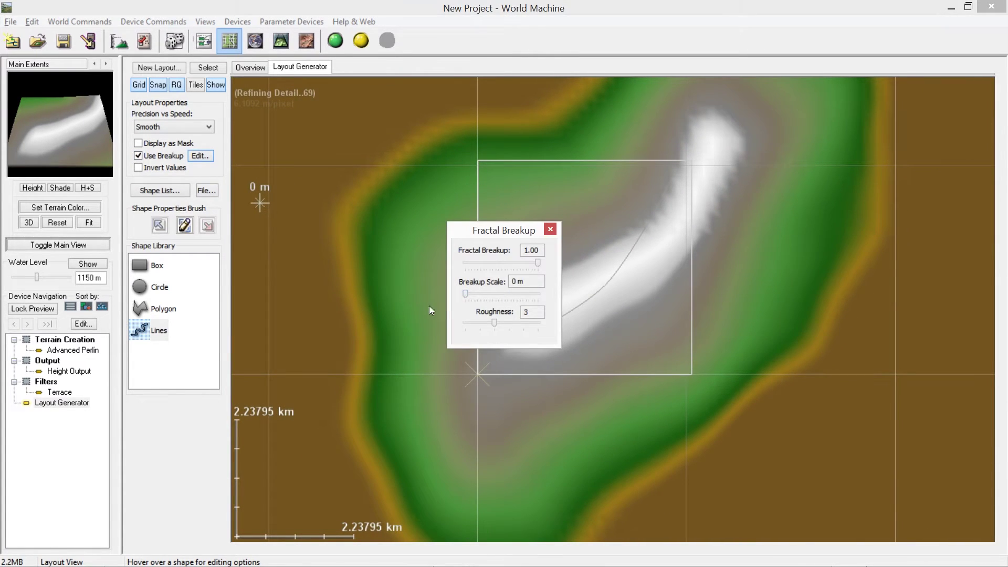
pyautogui.click(548, 229)
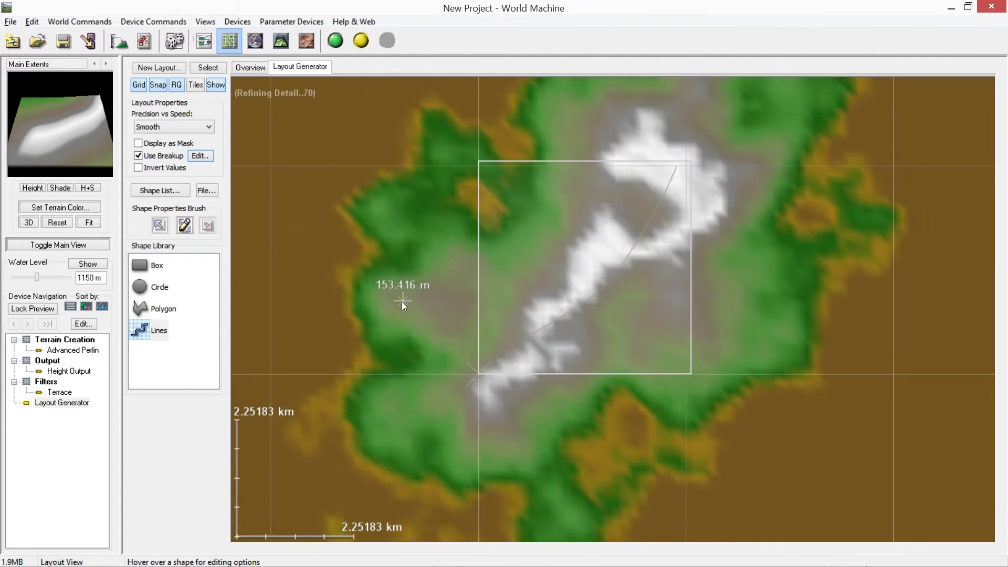
pyautogui.scroll(-2, 697, 346)
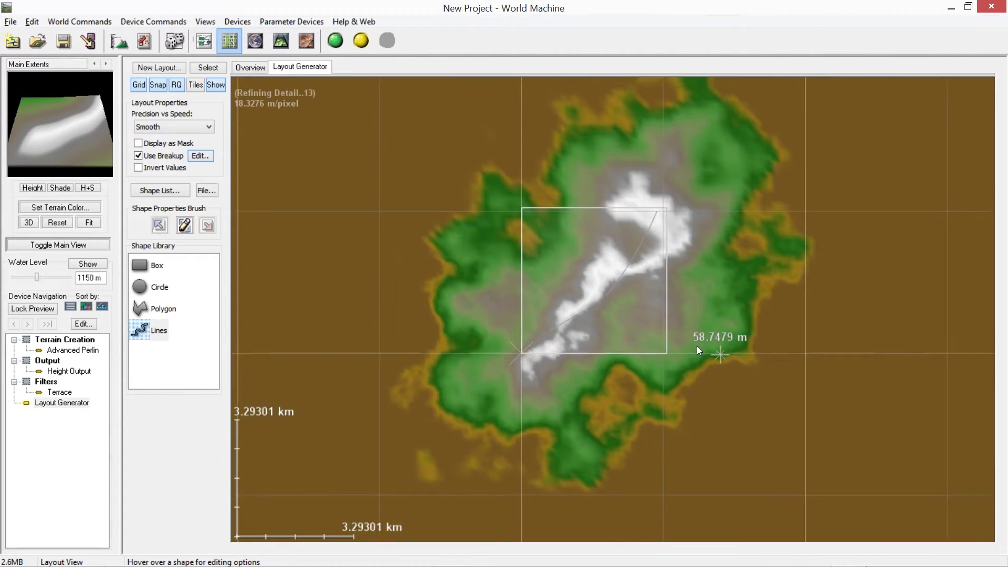
pyautogui.scroll(5, 485, 334)
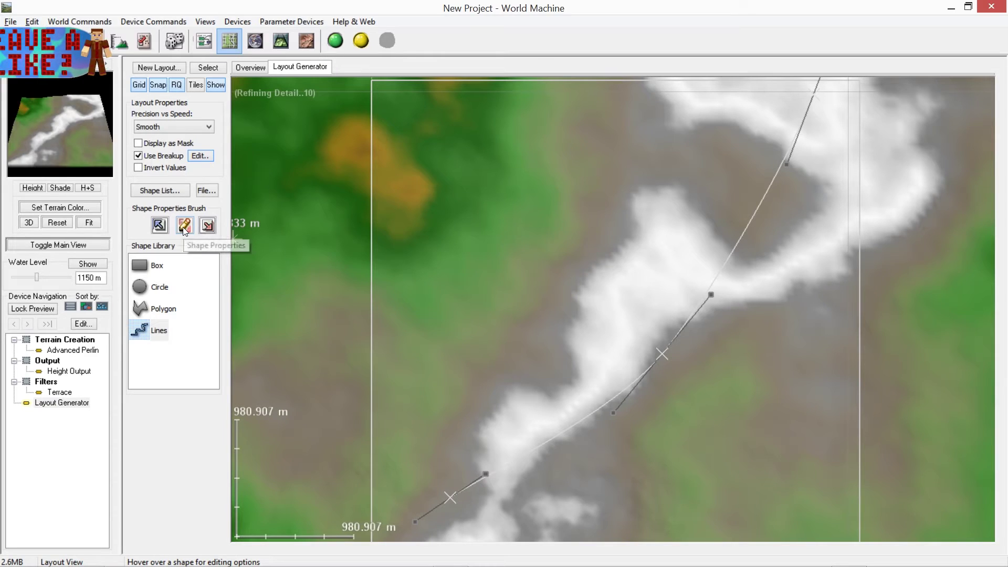
# - Delete the Lines 1 shape and turn off Use Breakup
pyautogui.click(203, 225)
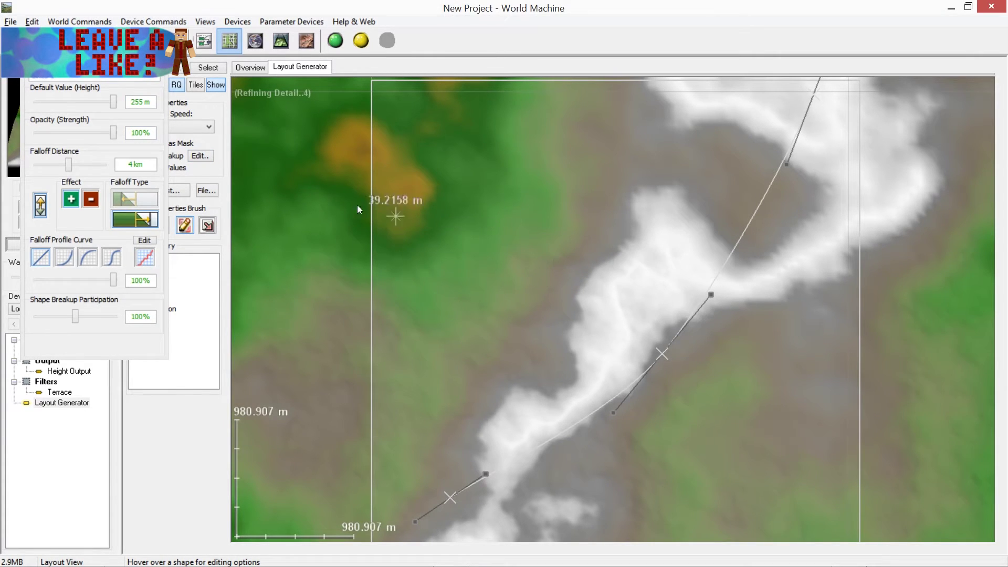
pyautogui.click(157, 52)
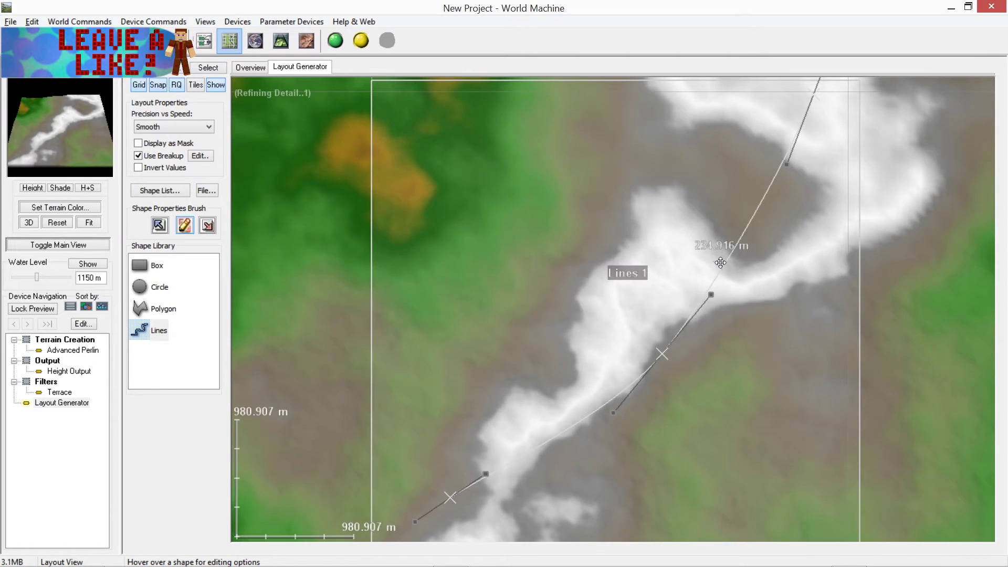
pyautogui.press('Delete')
pyautogui.click(179, 158)
# - Draw a new straight Lines shape with two points, finishing with a right-click
pyautogui.click(159, 309)
pyautogui.click(162, 333)
pyautogui.click(486, 424)
pyautogui.click(584, 320)
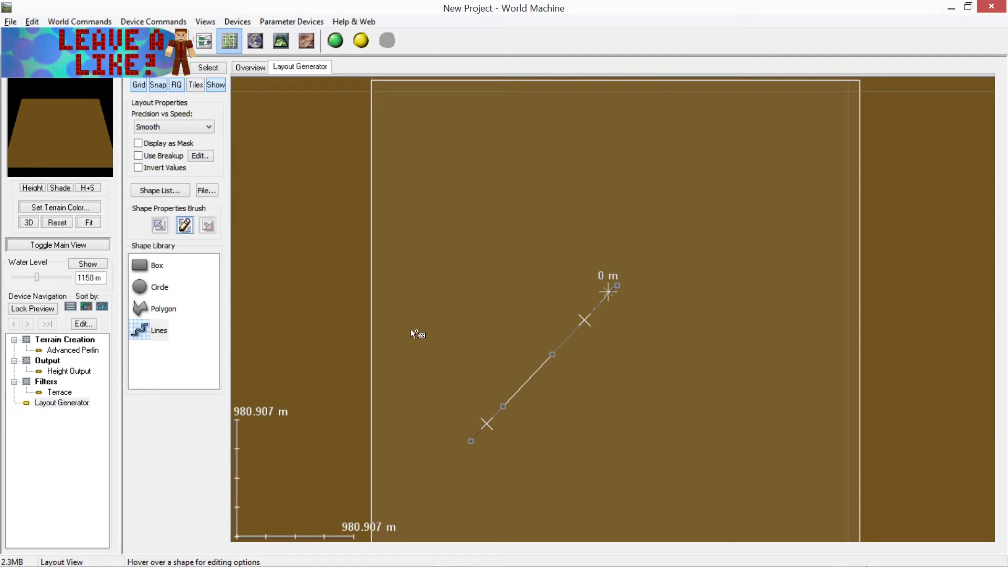
pyautogui.rightClick(650, 338)
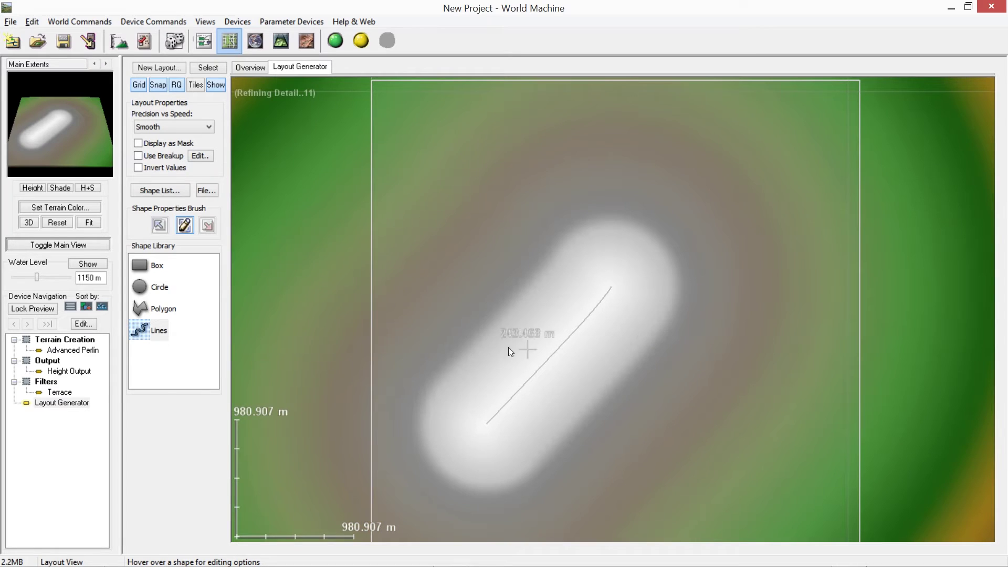
# - Open Lines 2's Shape Common Properties (255 m height, 4 km falloff) and move it beside the canvas
pyautogui.click(525, 351)
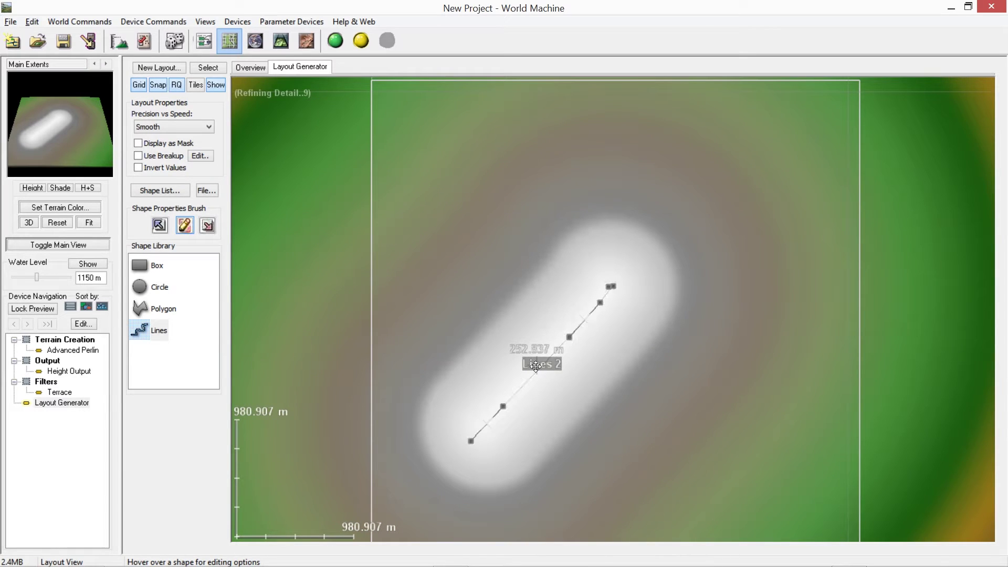
pyautogui.click(185, 227)
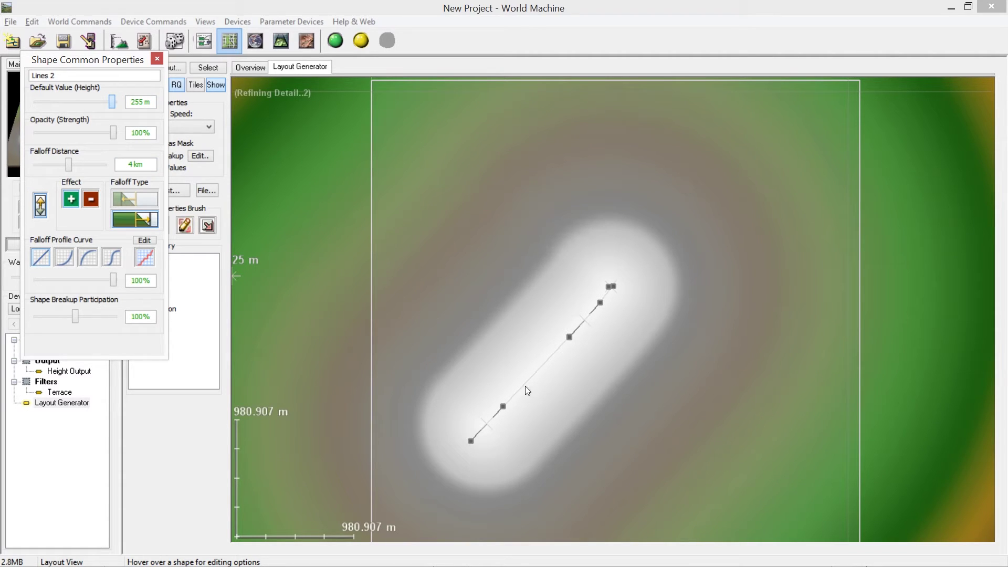
pyautogui.scroll(-4, 502, 399)
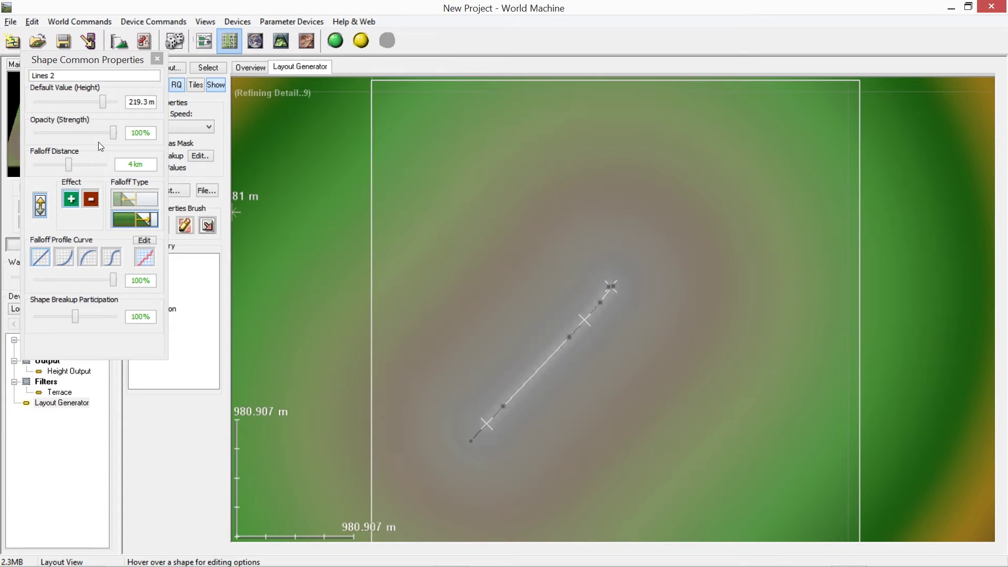
pyautogui.moveTo(547, 260); pyautogui.dragTo(492, 214, button='right')
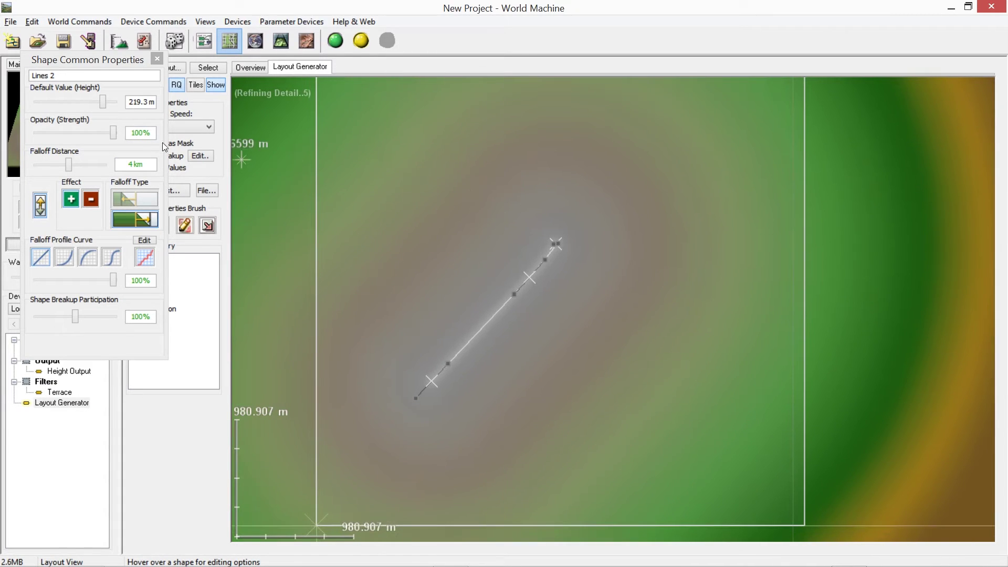
pyautogui.moveTo(426, 190); pyautogui.dragTo(517, 207, button='right')
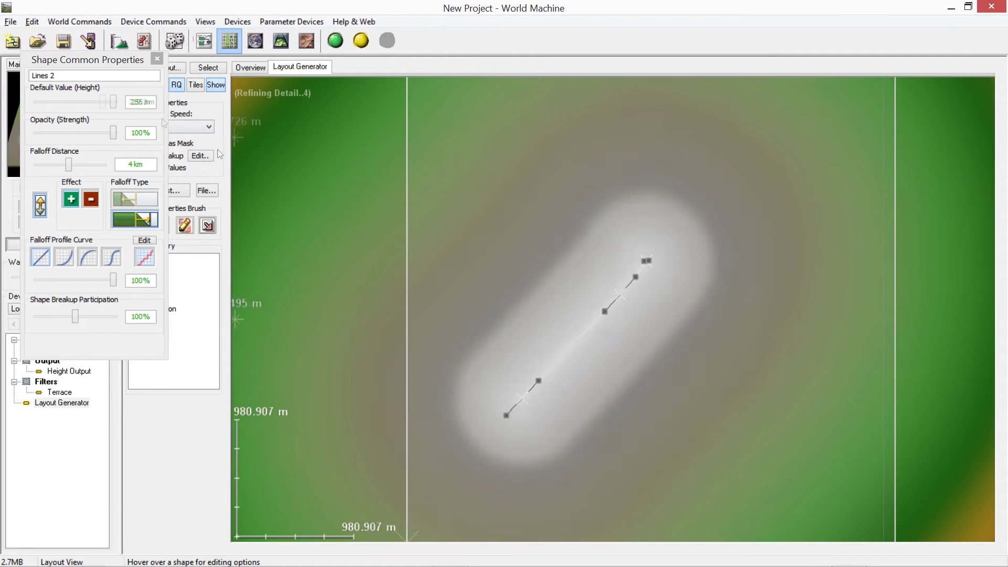
pyautogui.moveTo(104, 63); pyautogui.dragTo(291, 111)
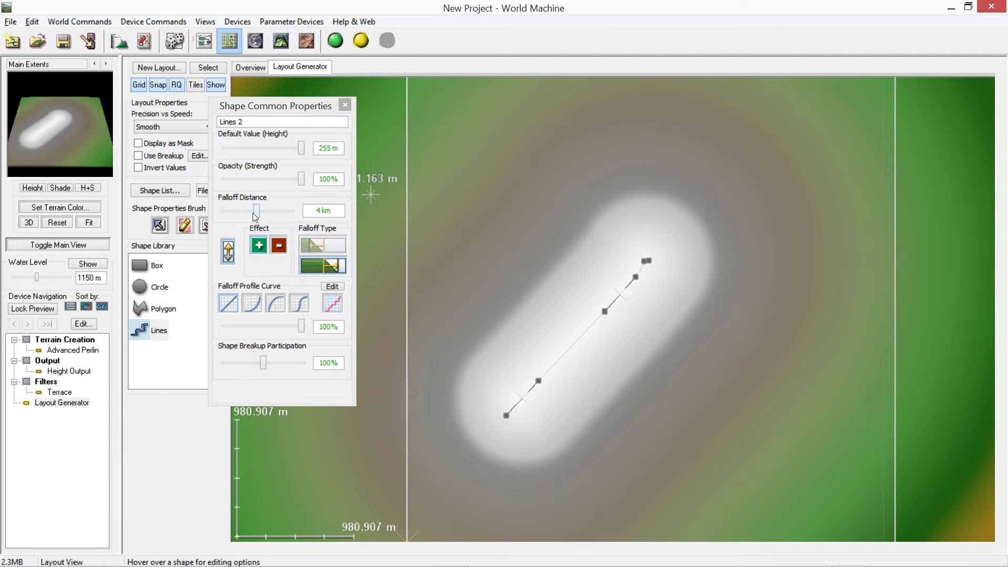
# - Enter 1 km as Lines 2's Falloff Distance, then nudge its slider toward the minimum
pyautogui.scroll(-6, 478, 339)
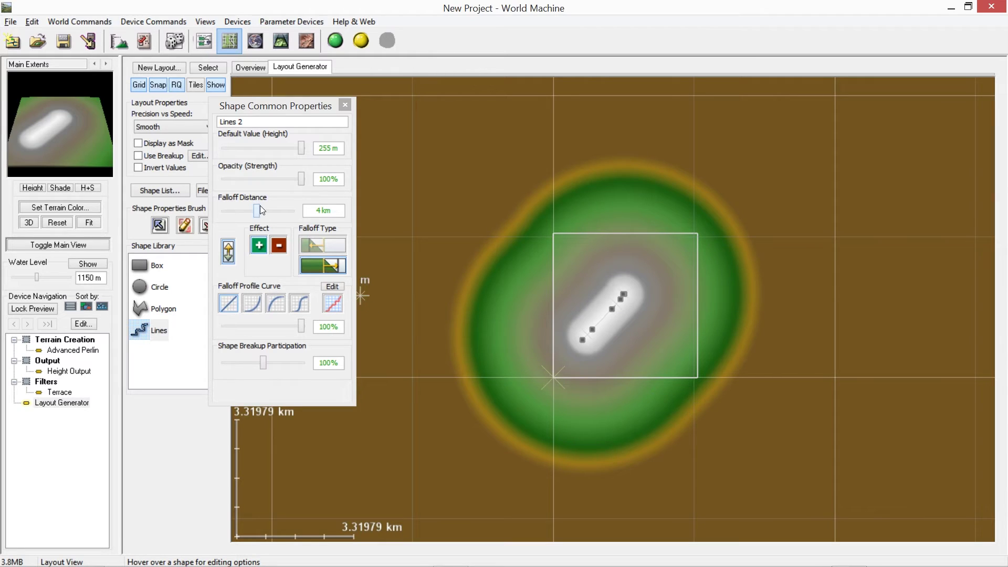
pyautogui.doubleClick(320, 212)
pyautogui.write('1')
pyautogui.press('Return')
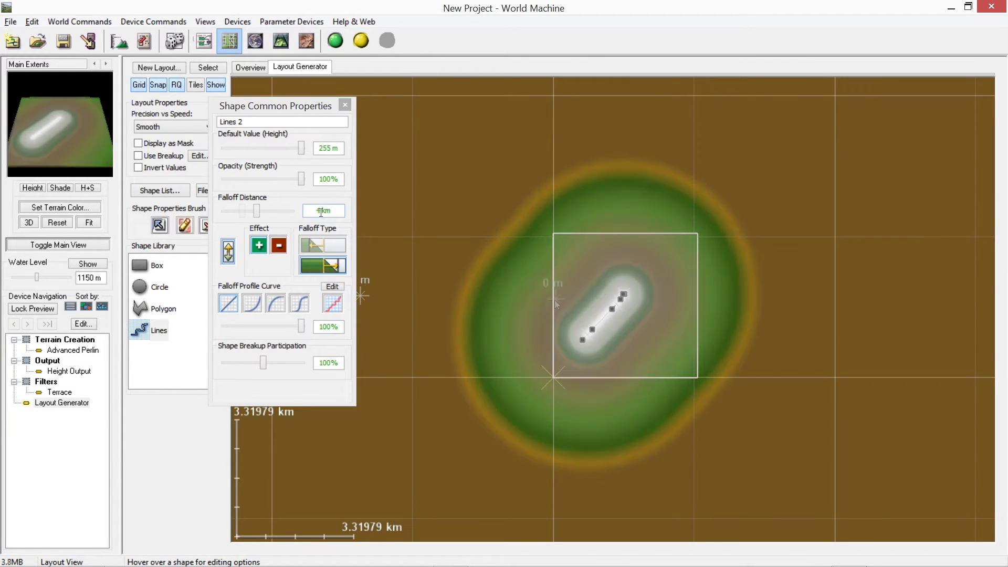
pyautogui.scroll(5, 554, 300)
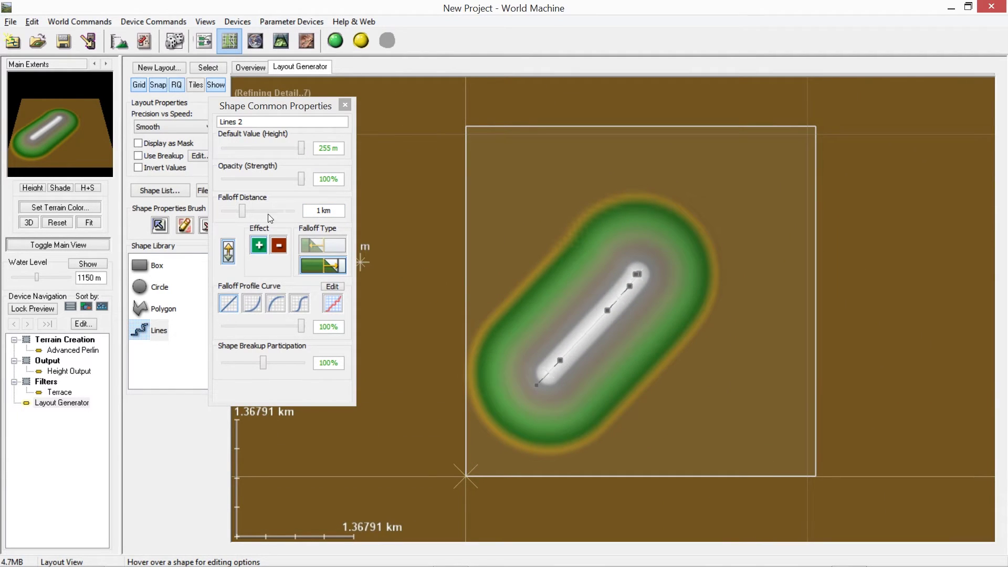
pyautogui.click(240, 211)
pyautogui.moveTo(232, 214); pyautogui.dragTo(227, 212)
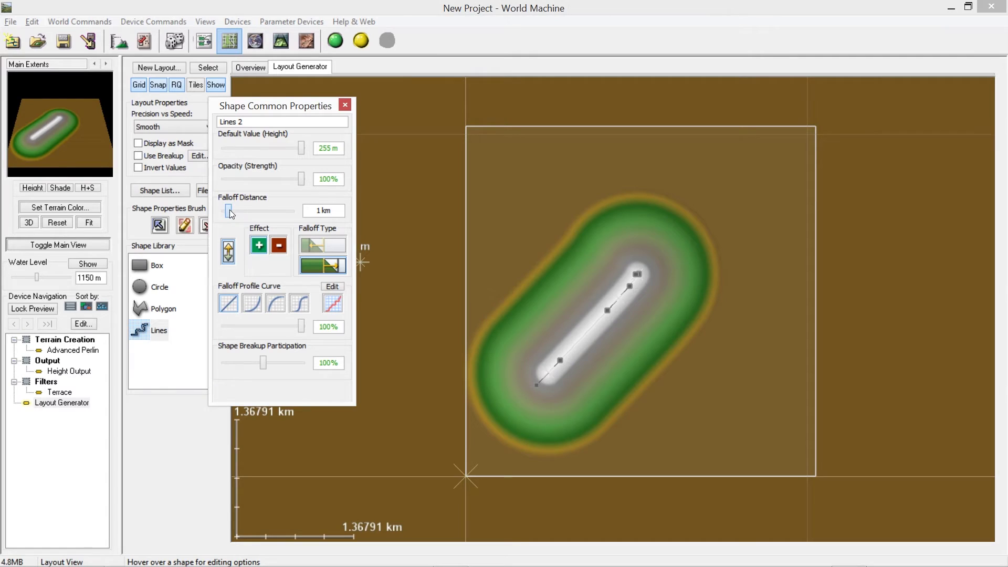